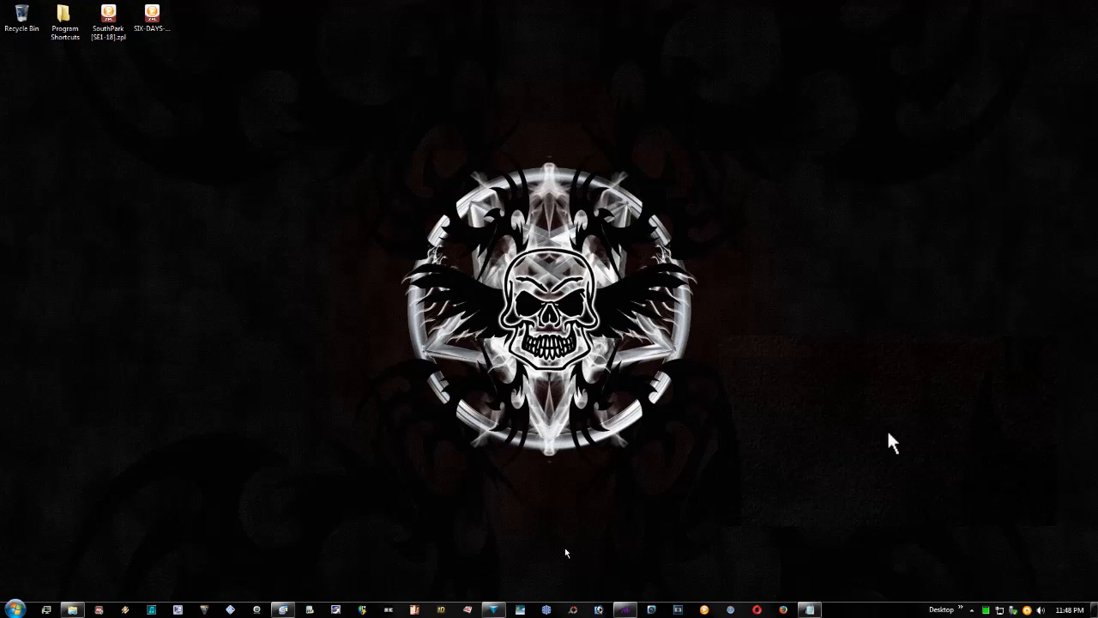
- Switch to 123D Design and examine the DRG-MAGIC-HEX-DOTS-001 hexagon model up close and from an angle
click(495, 610)
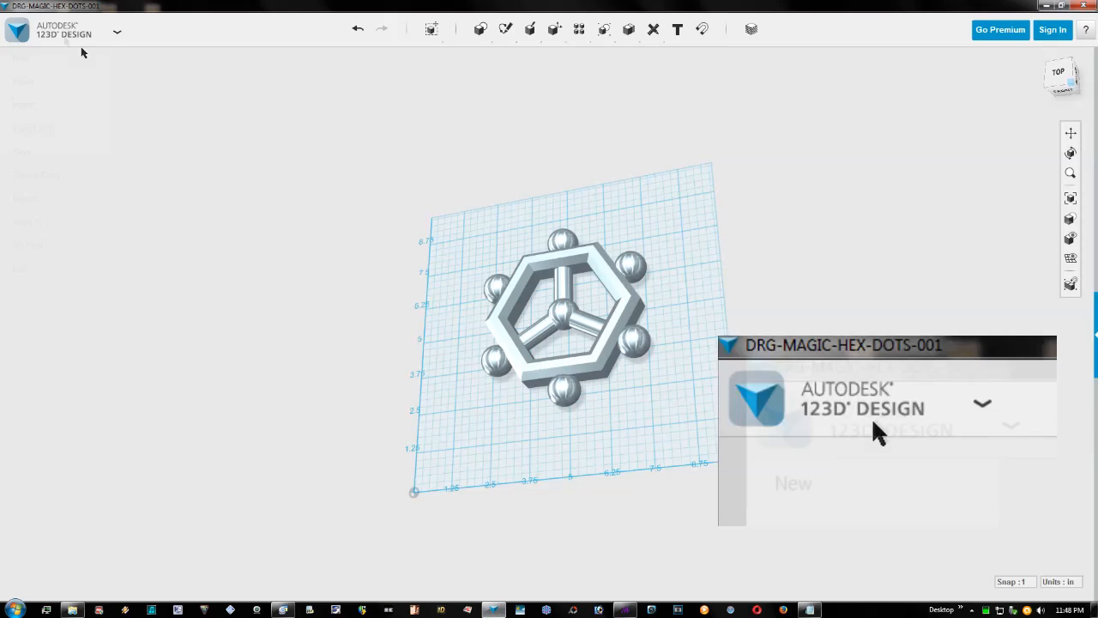
click(55, 32)
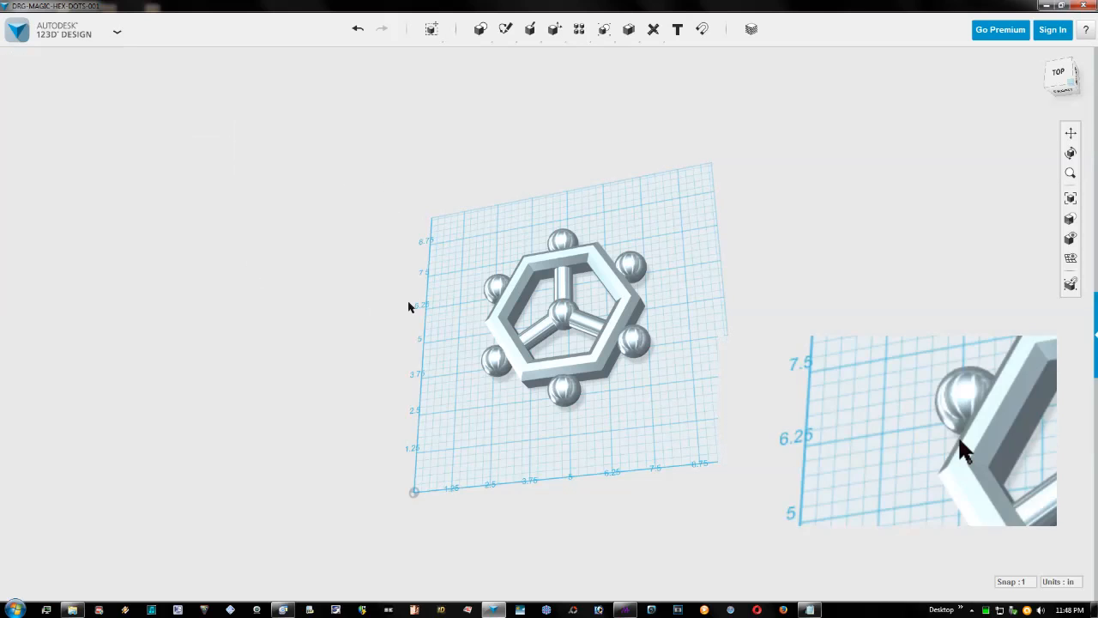
scroll(558, 314, up, 4)
drag(531, 307, 483, 288)
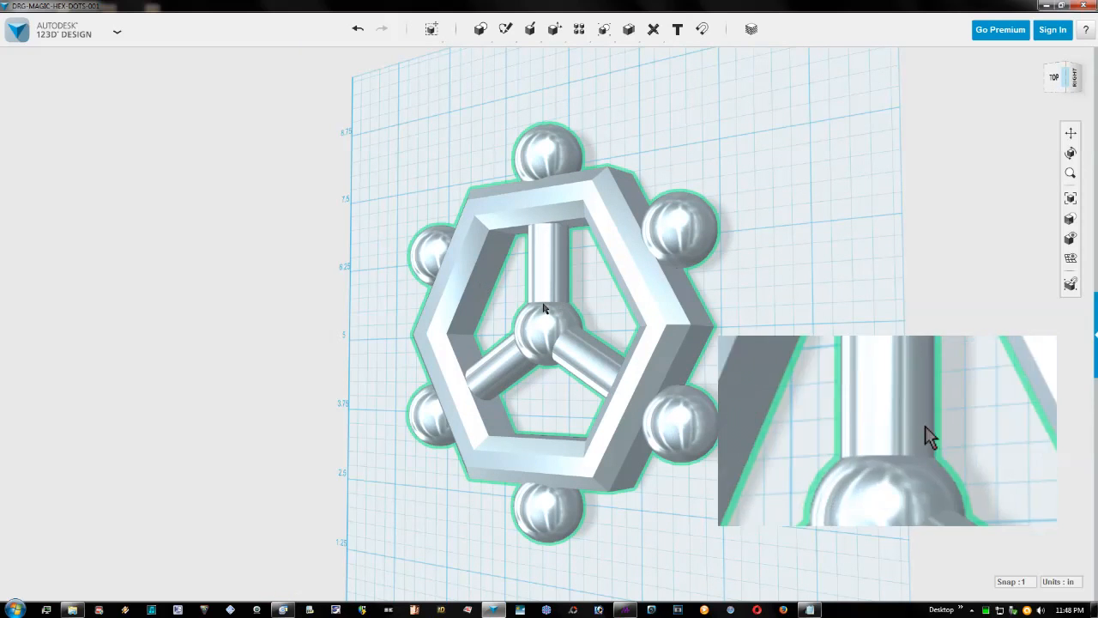
scroll(543, 283, down, 3)
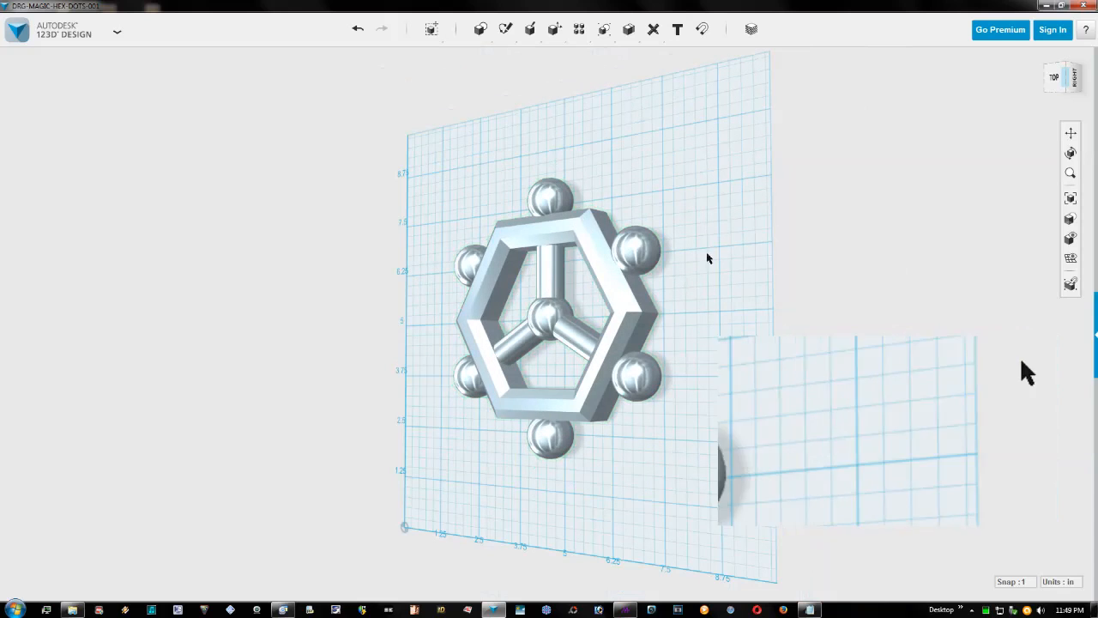
click(1046, 5)
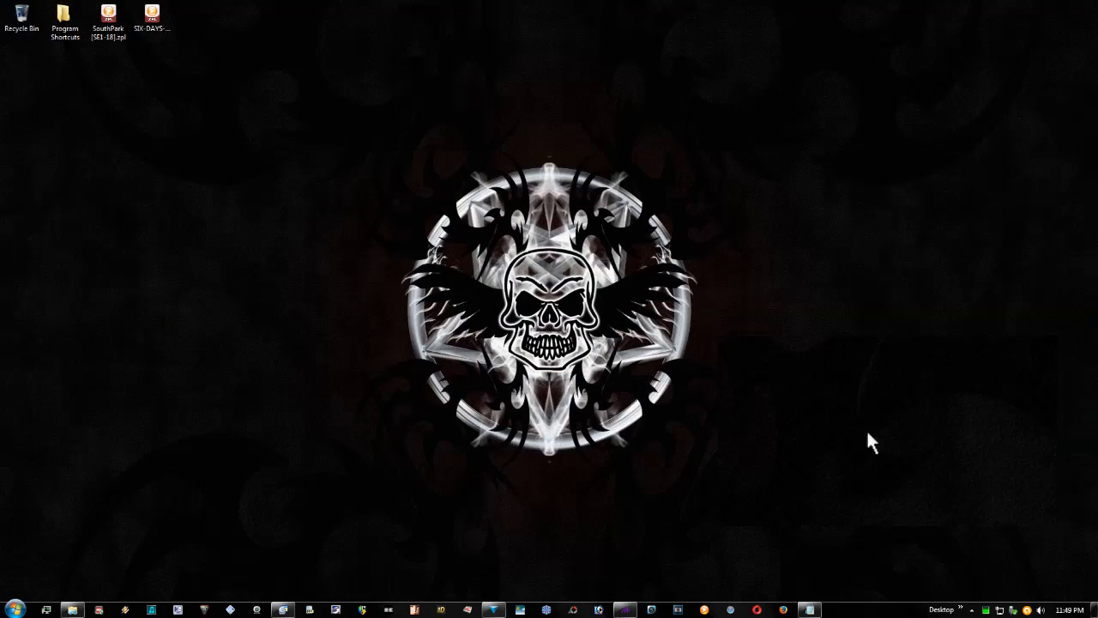
- Switch to Magic and examine the Model module's geometry replacement options and its source OBJ file selection
click(624, 608)
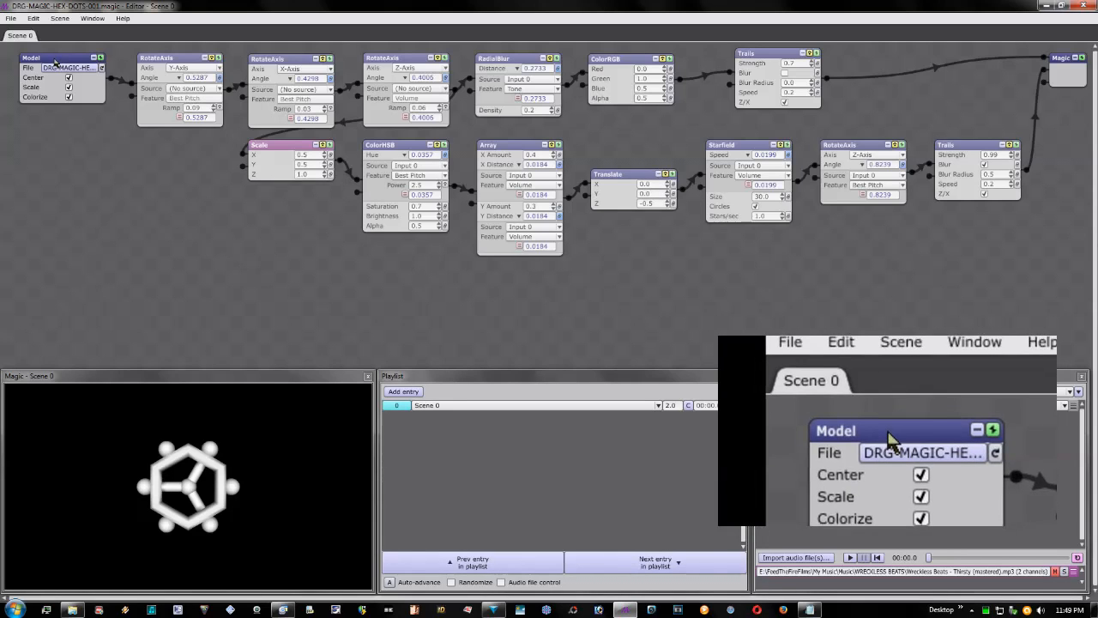
right_click(60, 60)
mouse_move(86, 104)
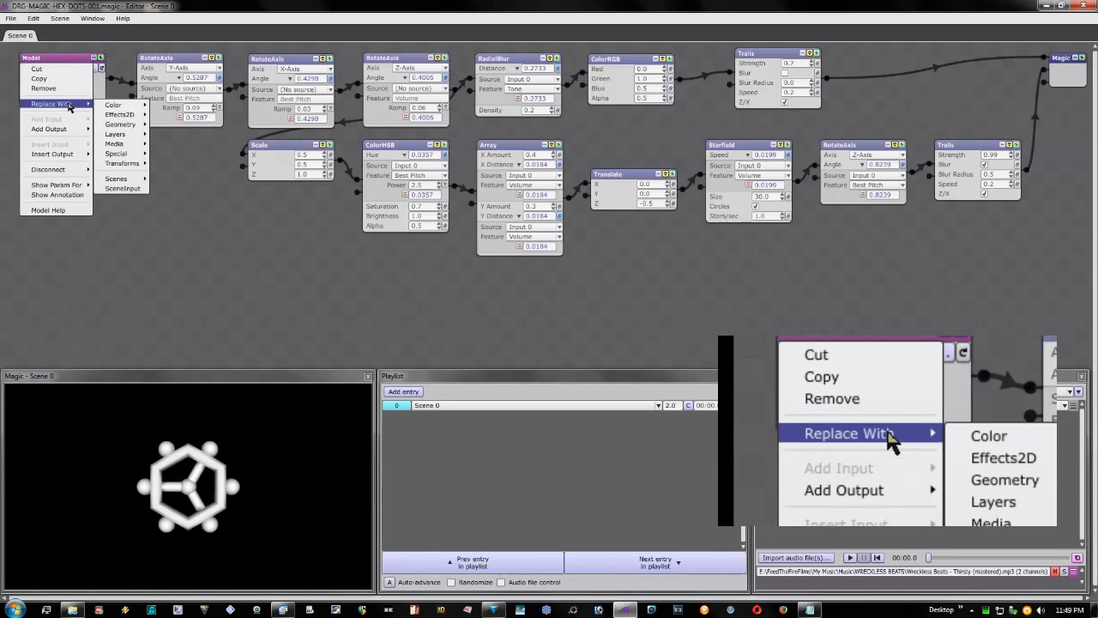
mouse_move(120, 126)
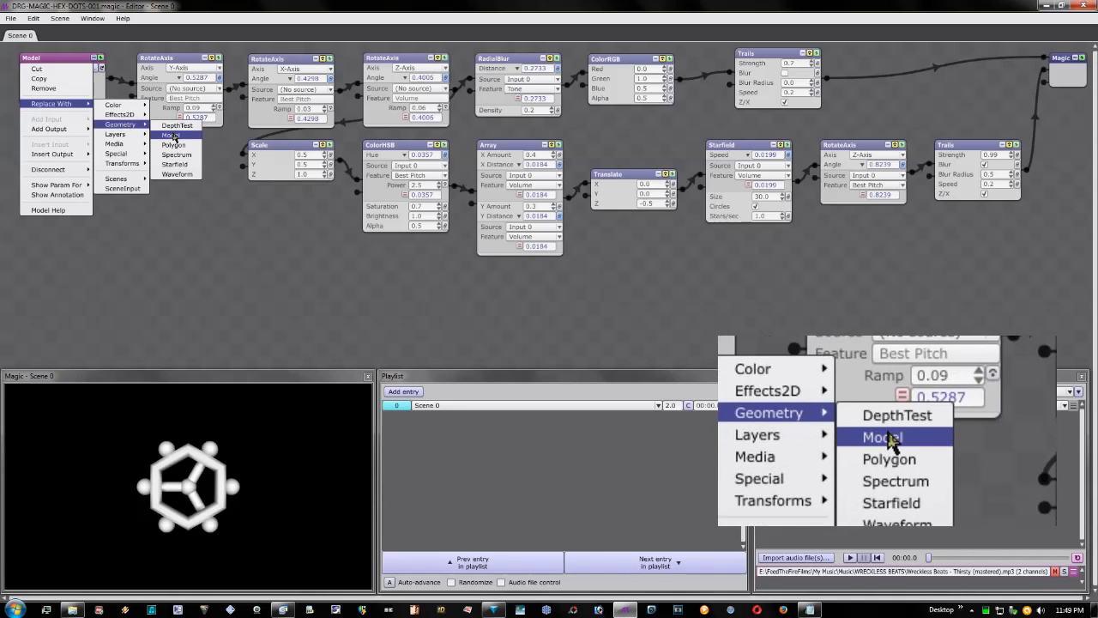
click(55, 60)
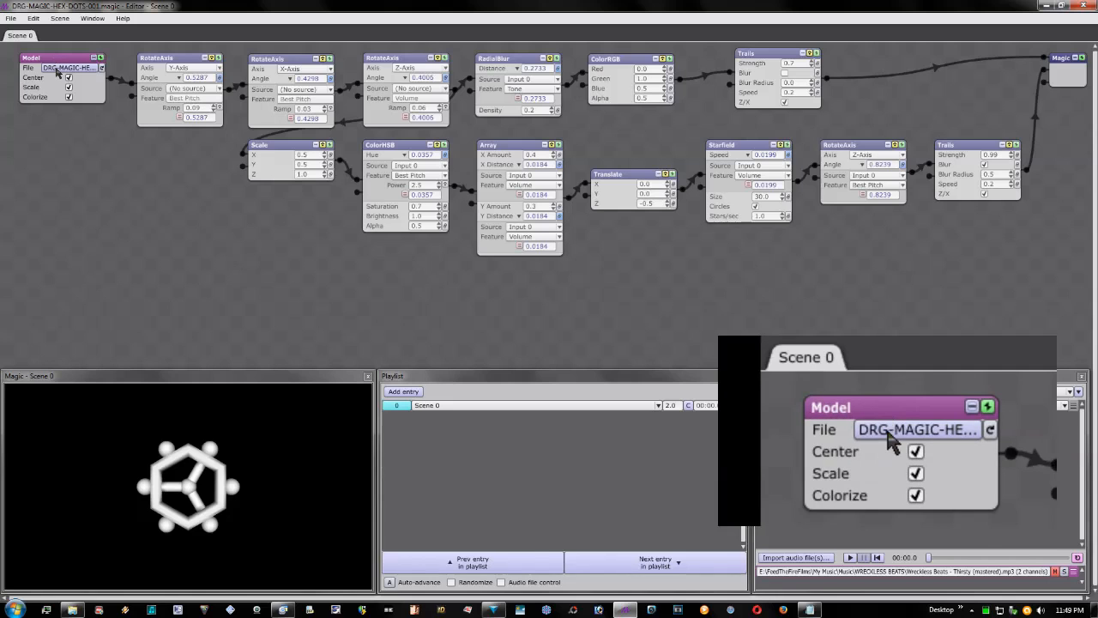
click(57, 68)
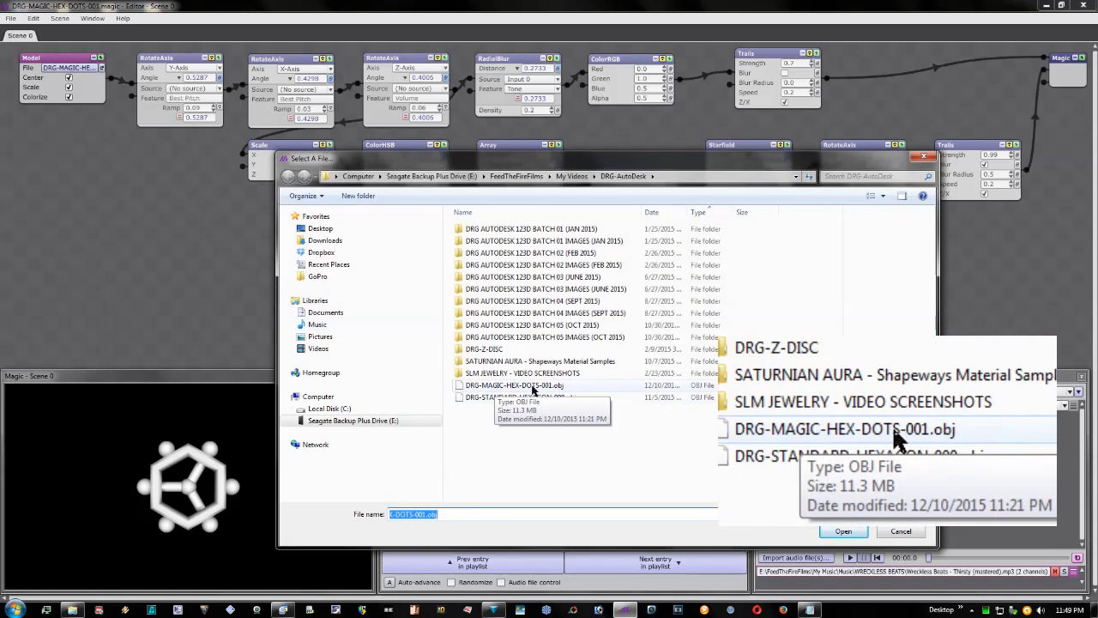
click(900, 531)
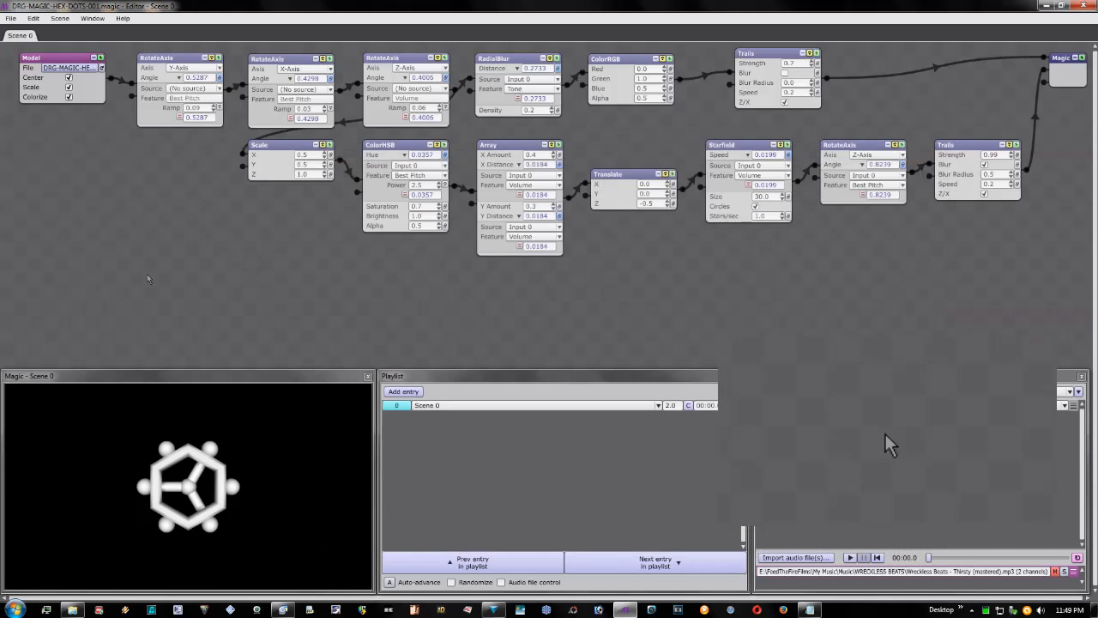
click(193, 489)
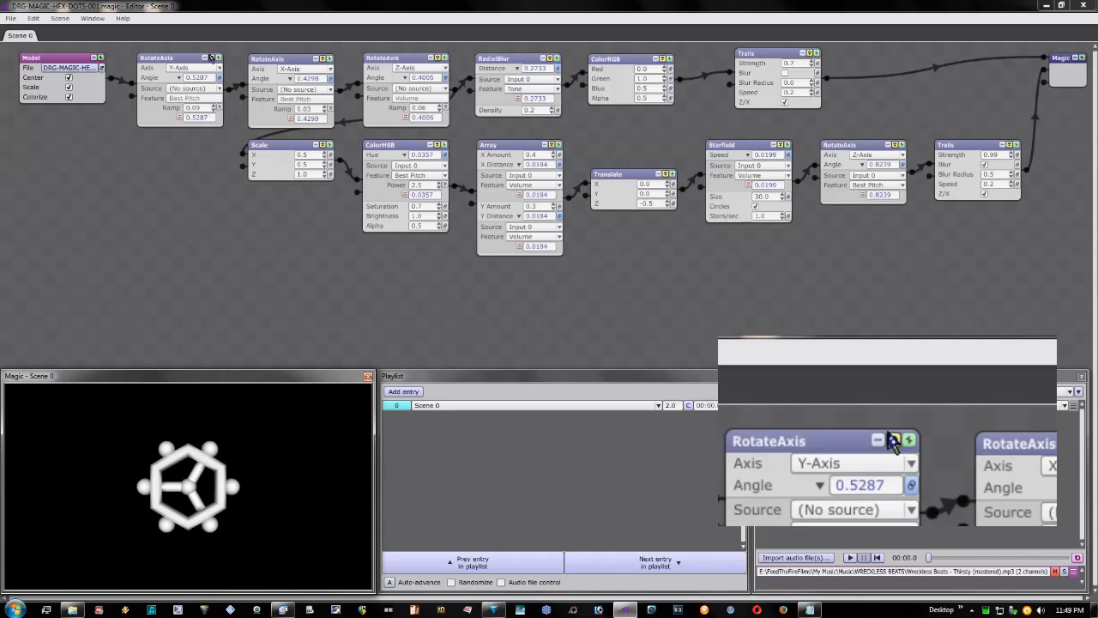
- Enable the Y-, X- and Z-axis RotateAxis modules after the Model module, and briefly try RadialBlur before bypassing it again
click(212, 59)
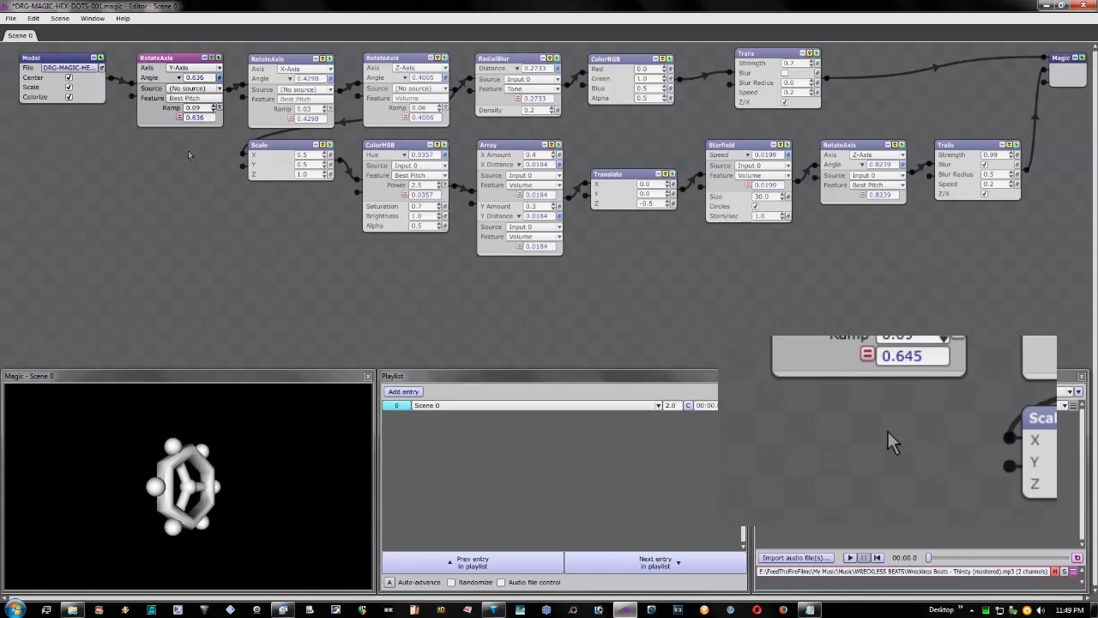
click(323, 60)
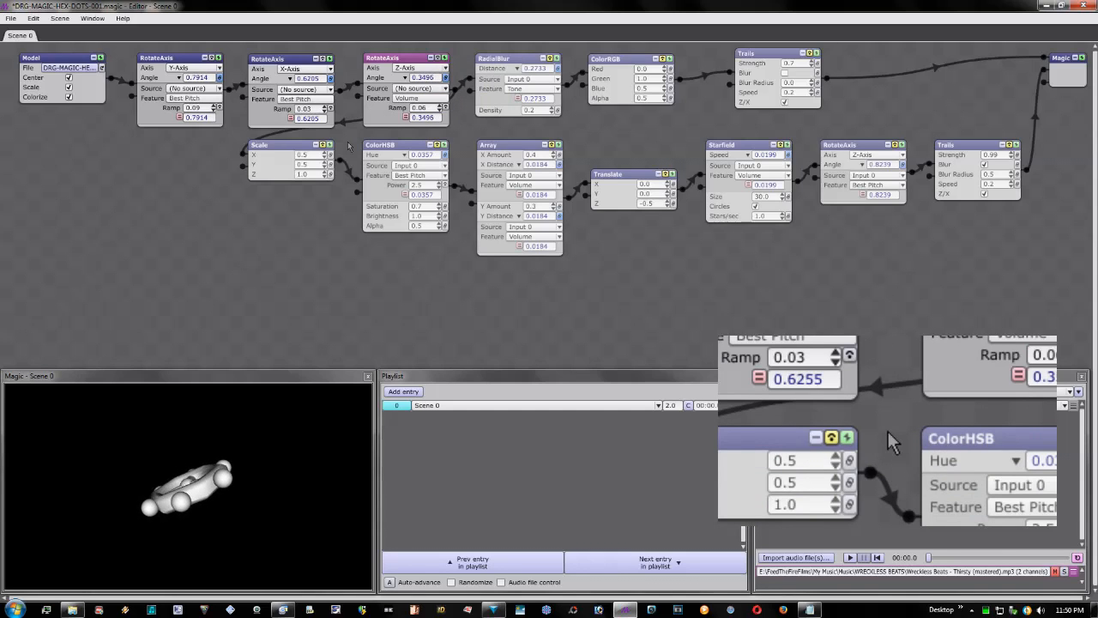
click(549, 59)
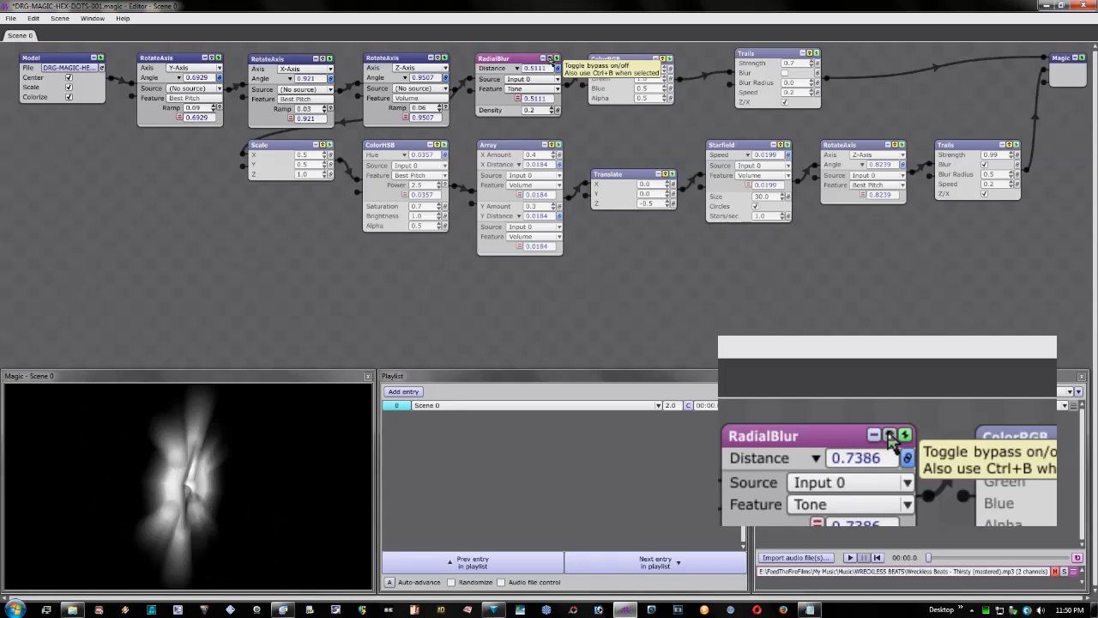
click(550, 58)
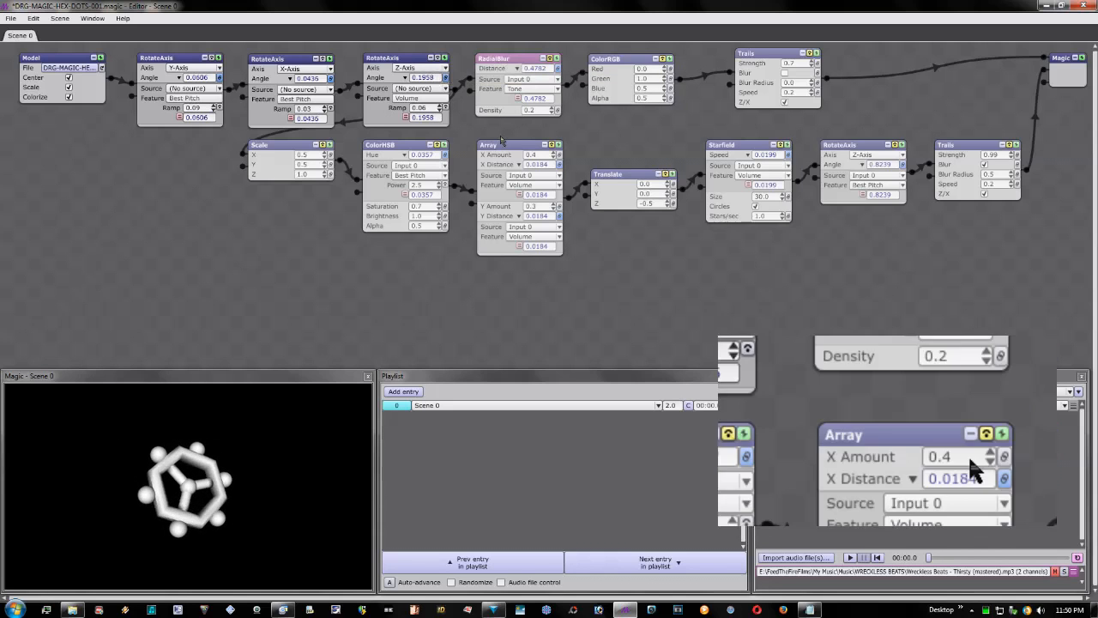
- Enable the Scale, ColorHSB, Array and Translate modules in the lower branch by taking them out of bypass
click(319, 145)
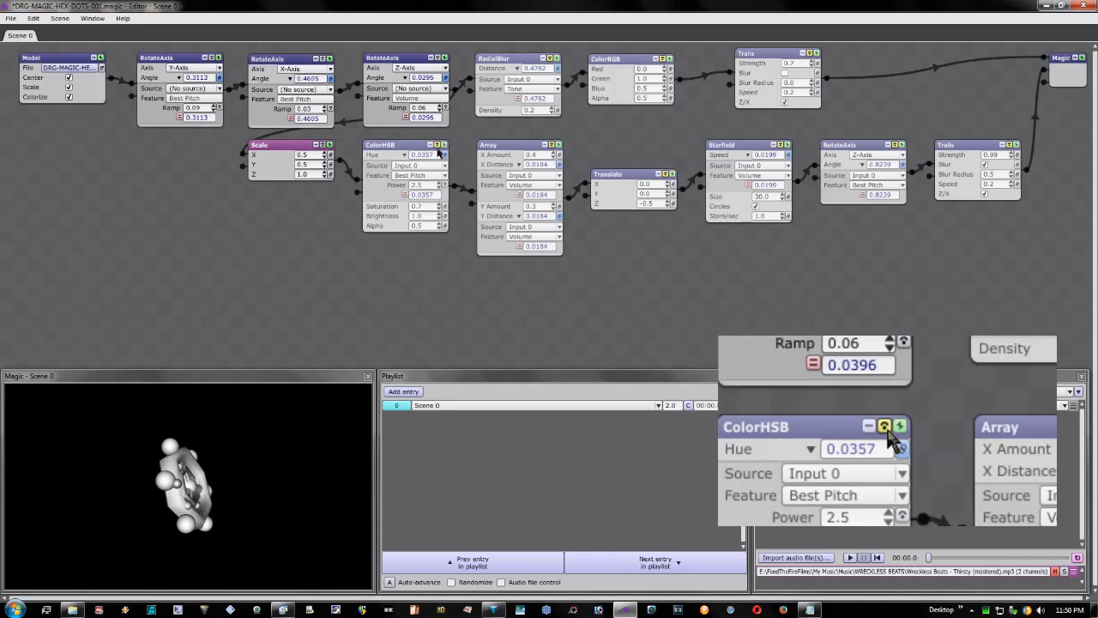
click(437, 145)
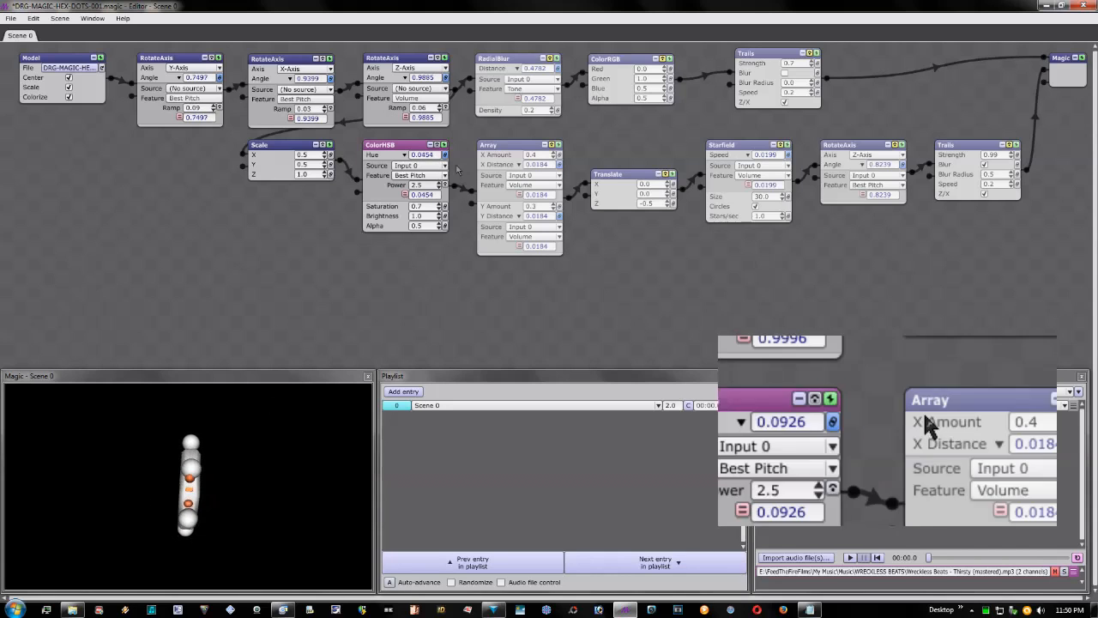
click(552, 146)
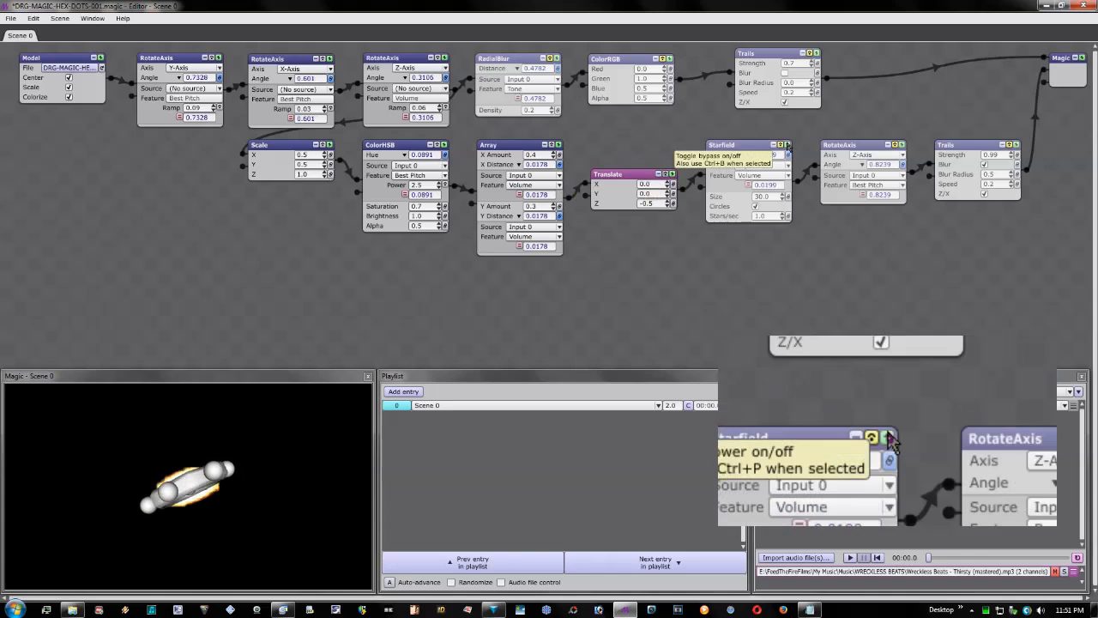
- Enable the Starfield, Z-axis RotateAxis and Trails modules that finish the lower branch
click(782, 145)
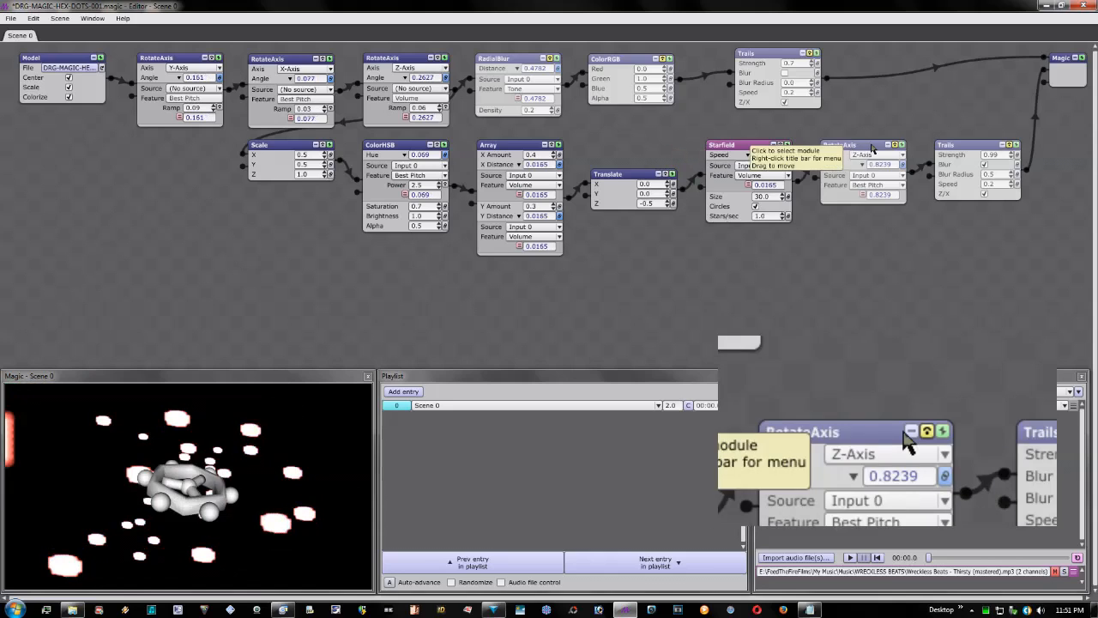
click(895, 146)
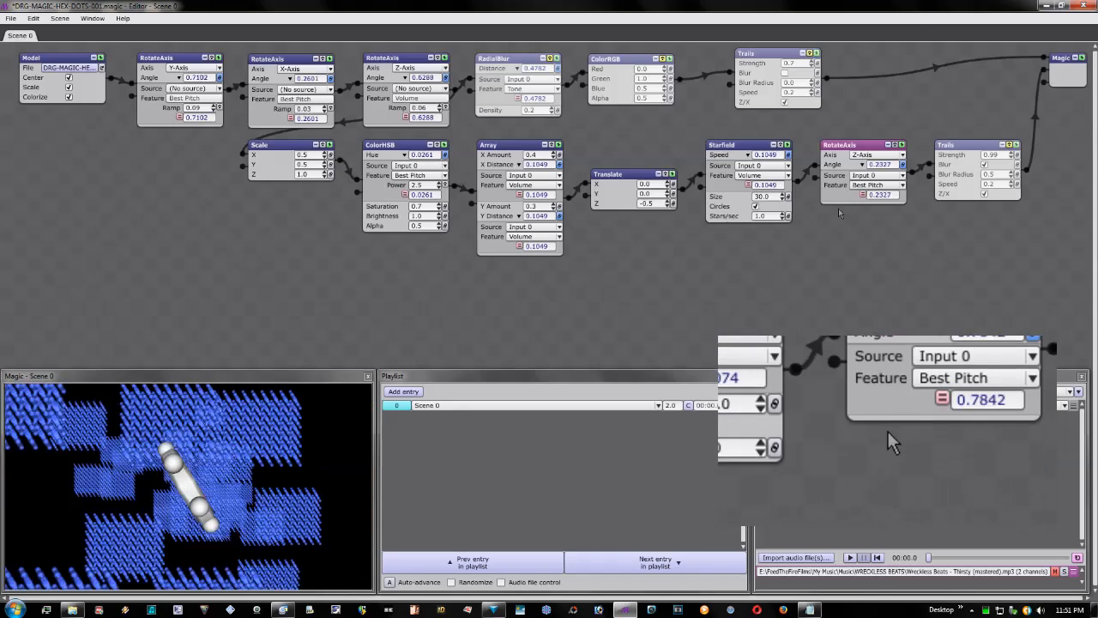
click(1010, 145)
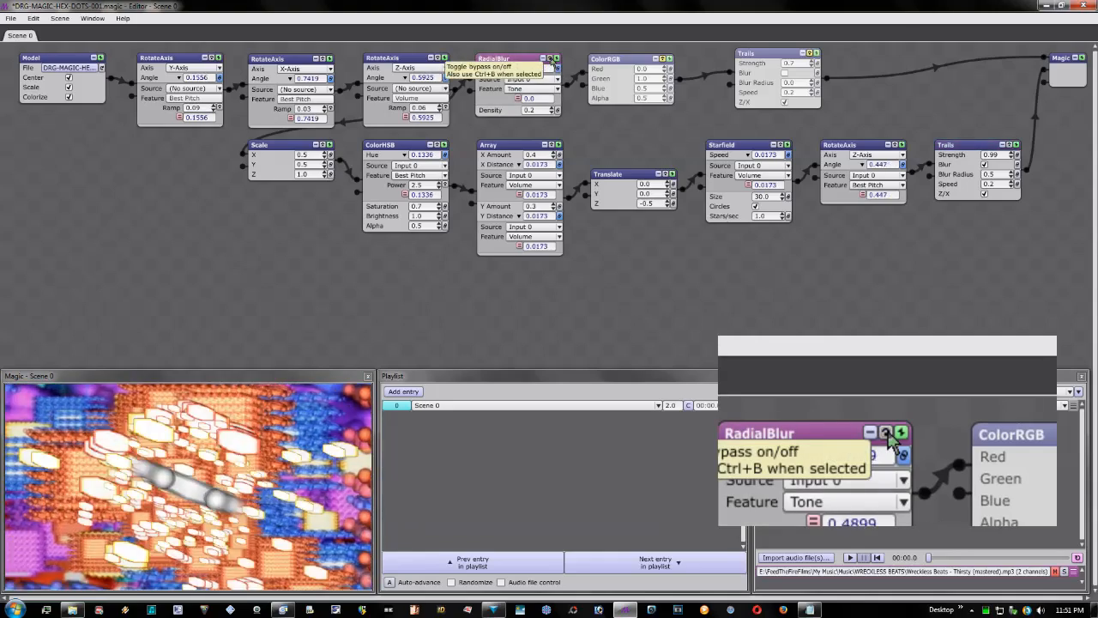
- Enable RadialBlur, ColorRGB and Trails in the upper branch, and set the ColorRGB Alpha to 1.0
click(662, 58)
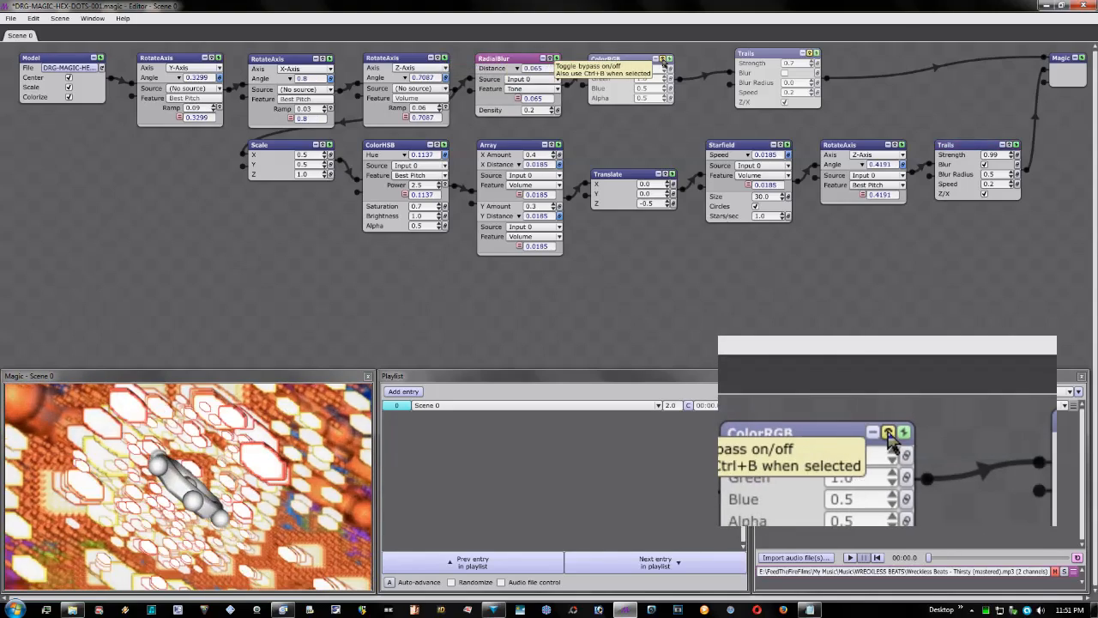
click(662, 59)
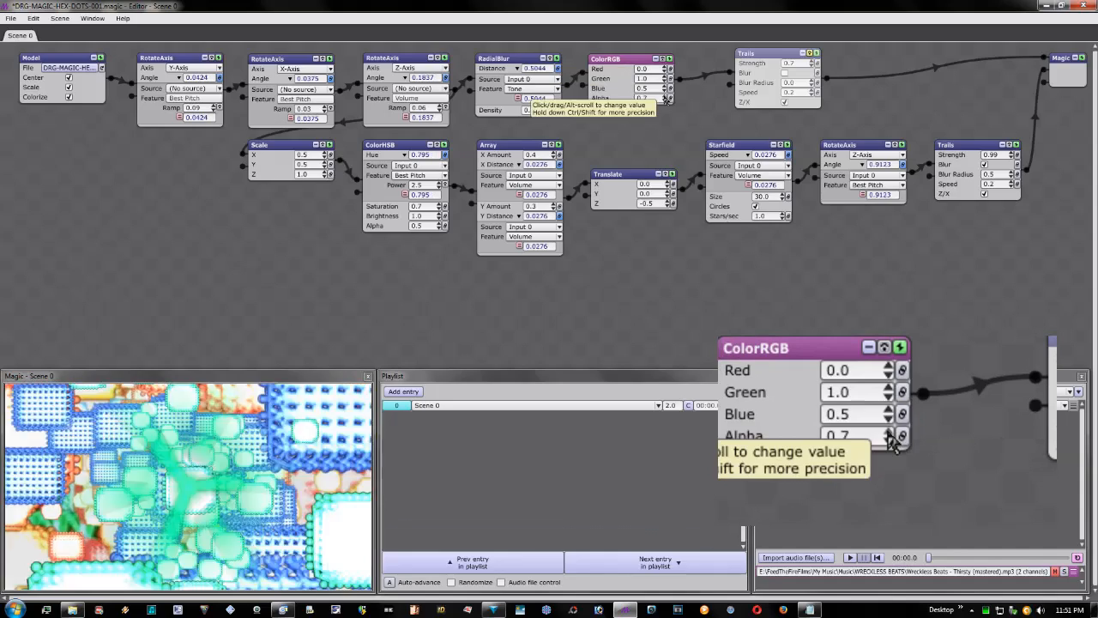
click(664, 97)
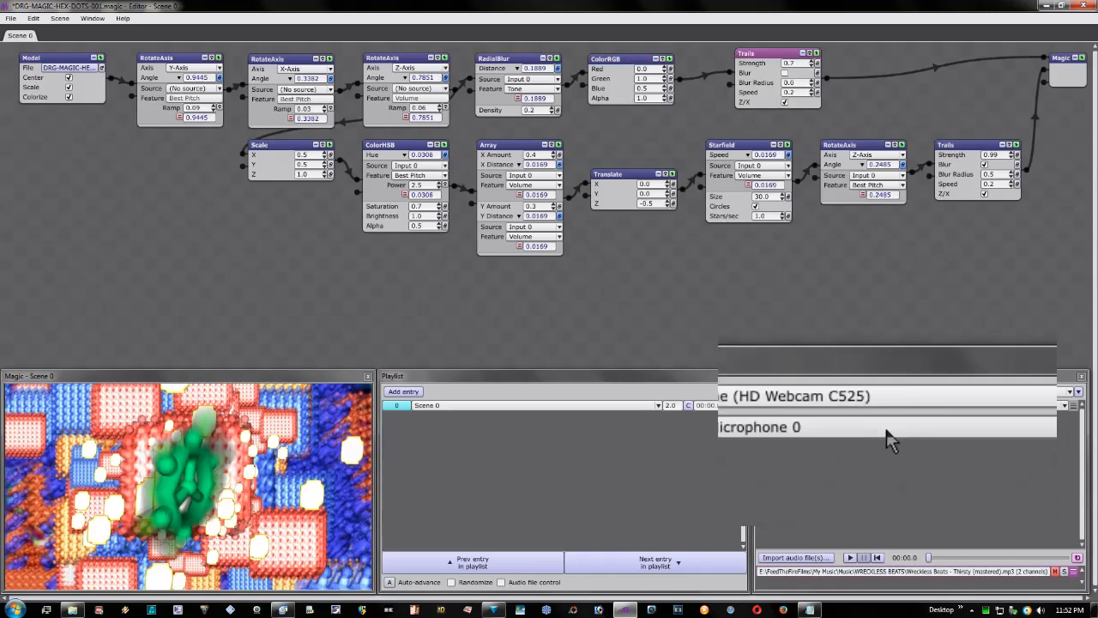
- Mute the microphone input and play the imported audio file "Wreckless Beats - Thirsty (mastered).mp3"
click(868, 406)
click(866, 412)
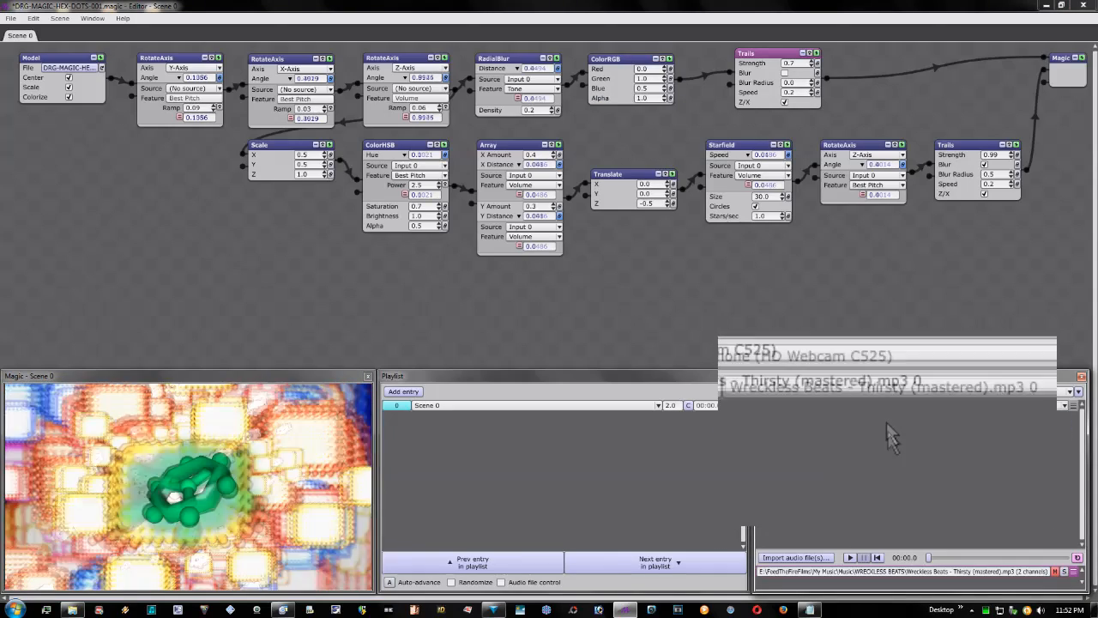
click(850, 558)
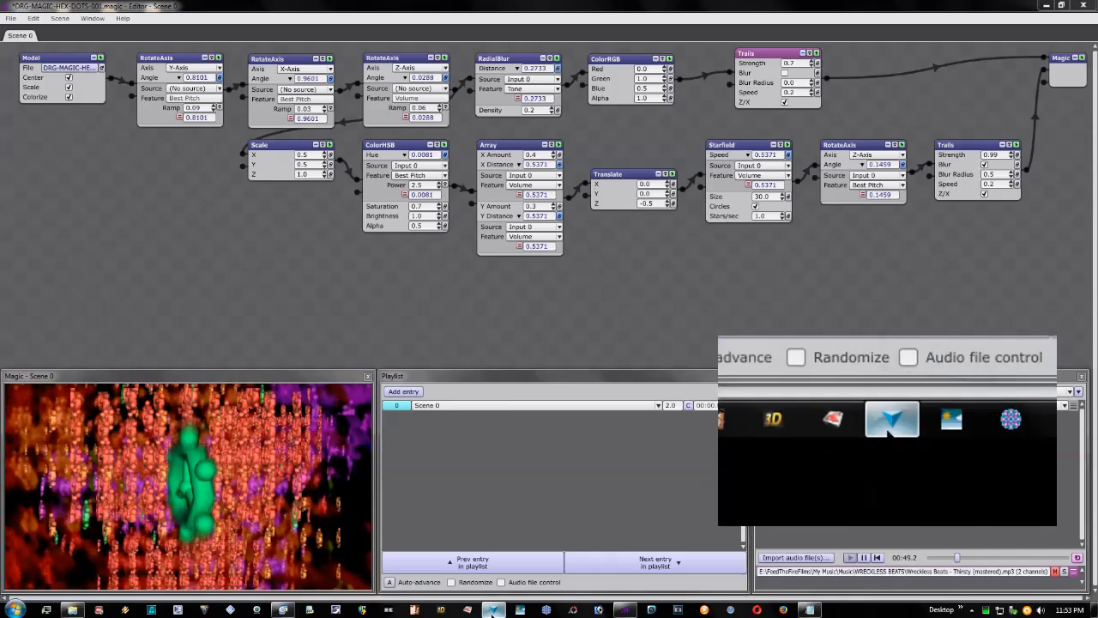
- Compare the visual with its source by examining the hexagon model in 123D Design, and switch back to Magic
click(494, 610)
drag(907, 436, 882, 432)
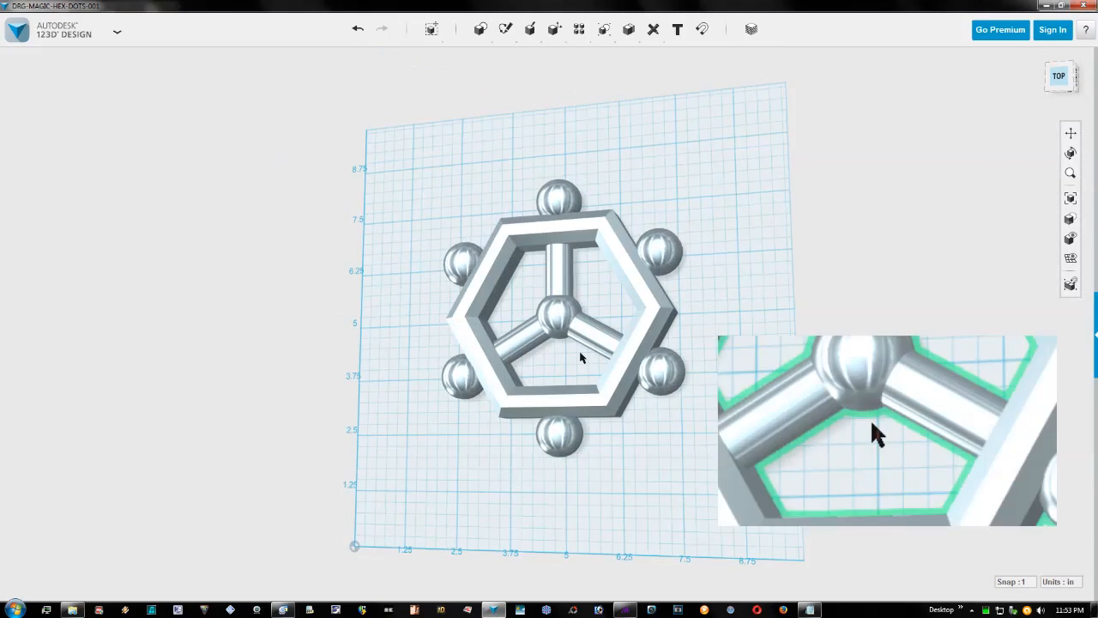
scroll(566, 352, up, 5)
mouse_move(560, 359)
mouse_down()
mouse_move(571, 340)
mouse_move(546, 351)
mouse_up()
click(494, 609)
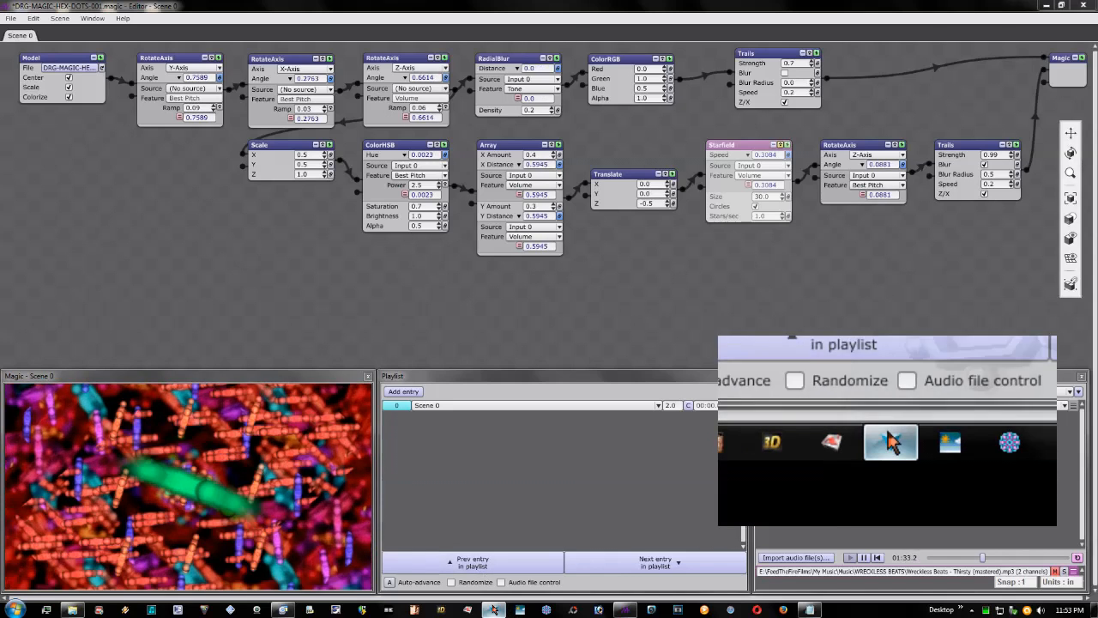
- Switch to 123D Design and examine the file commands, the modelling tools and the hexagon model from several angles
click(496, 609)
click(73, 34)
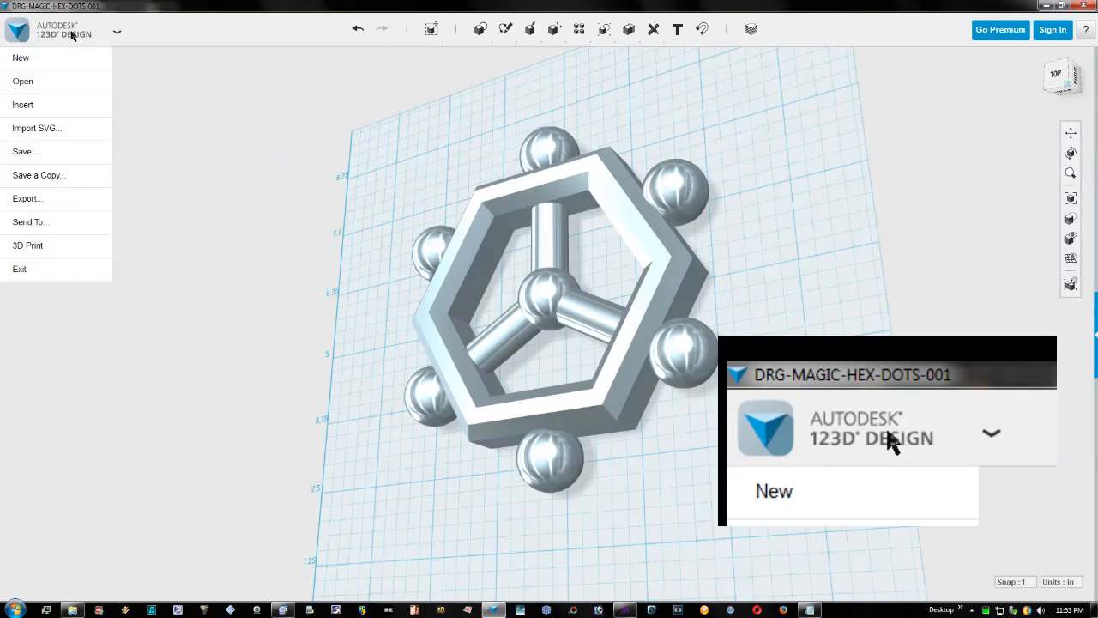
drag(495, 303, 492, 329)
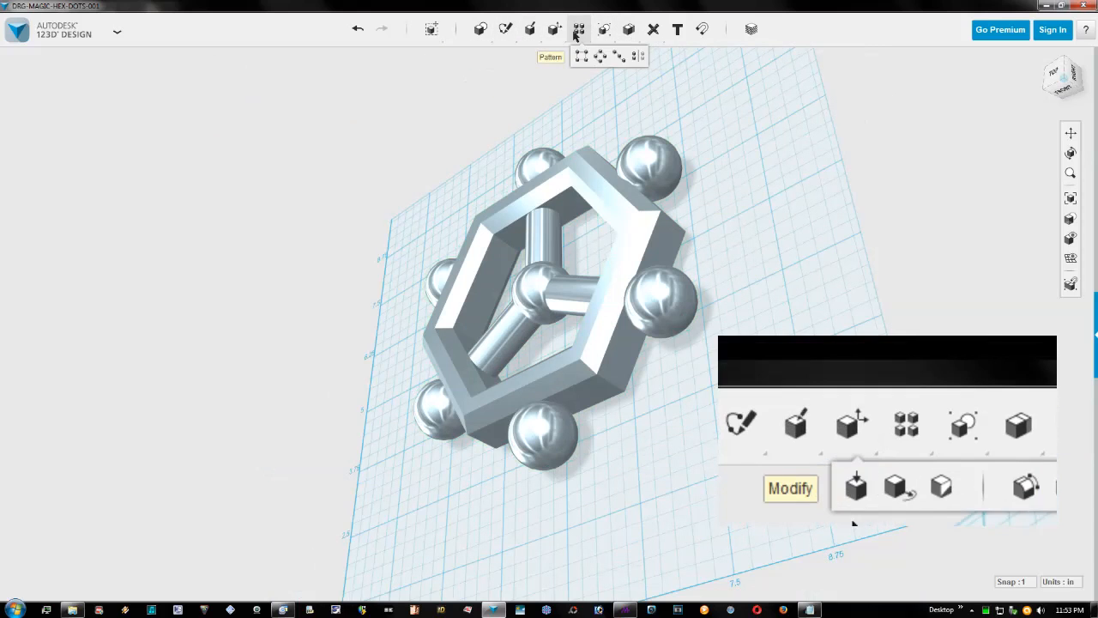
drag(535, 346, 559, 429)
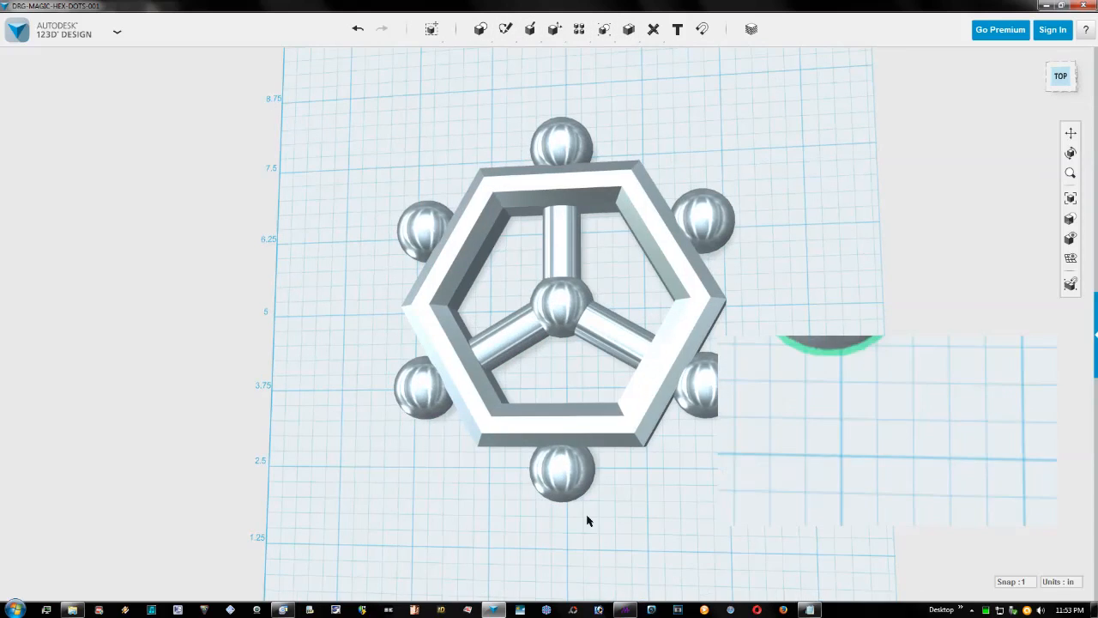
- Switch to Magic and turn off the Scale option of the Model module
click(628, 606)
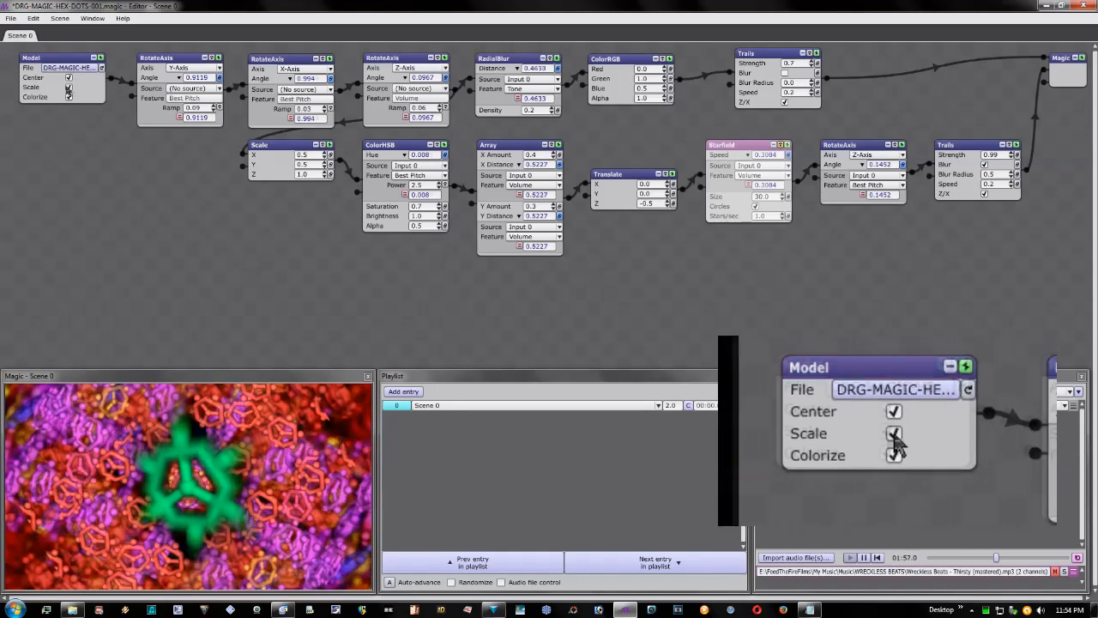
click(68, 87)
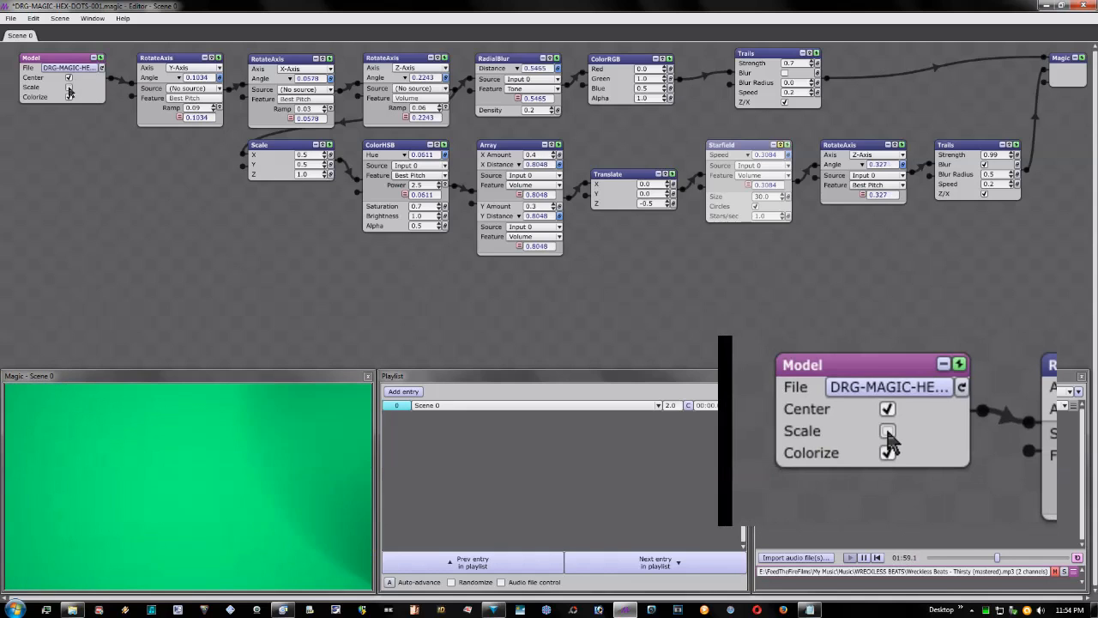